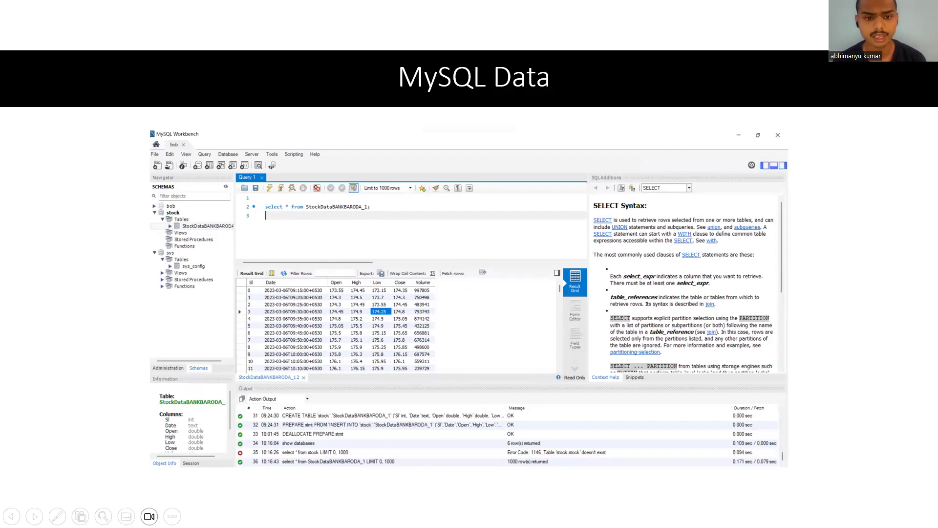
Advance the slideshow from MySQL Data through the Quicksight Analysis slides to Advantages and end the presentation view.
key("Right")
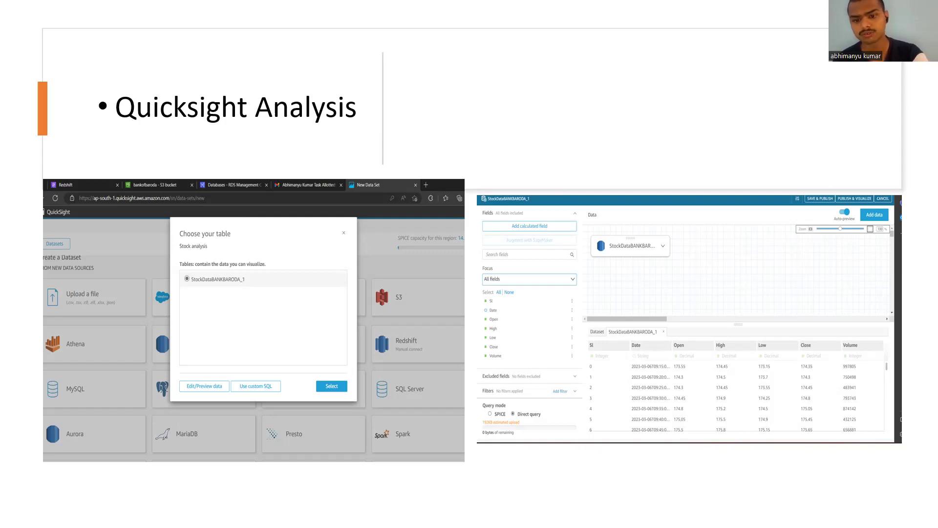
key("Right")
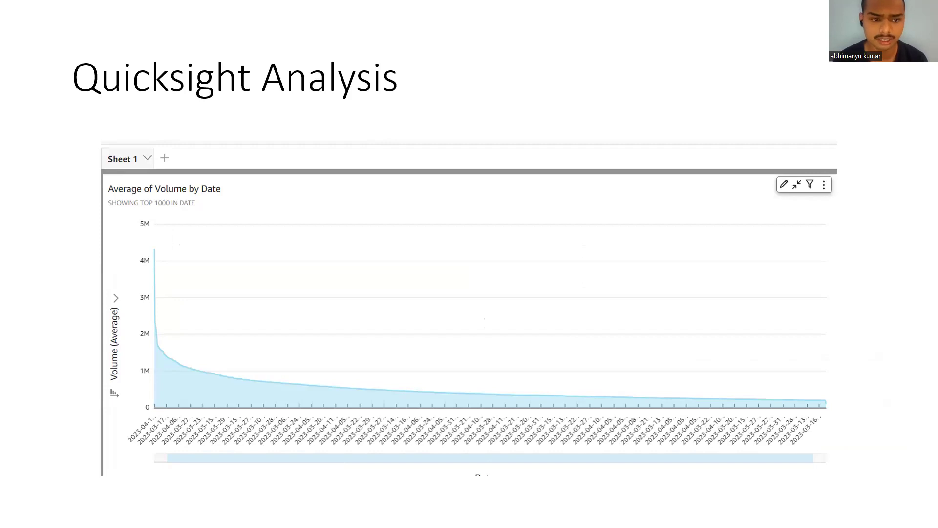
key("Right")
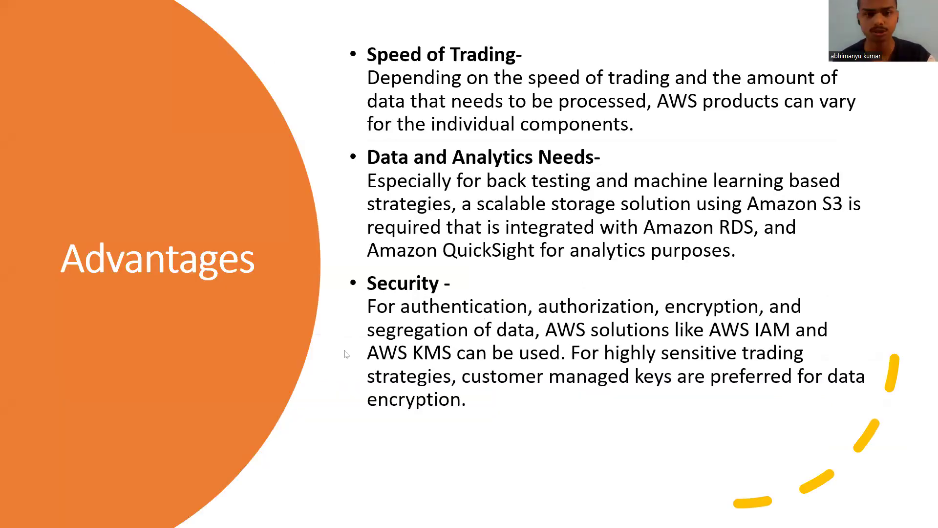
key("Escape")
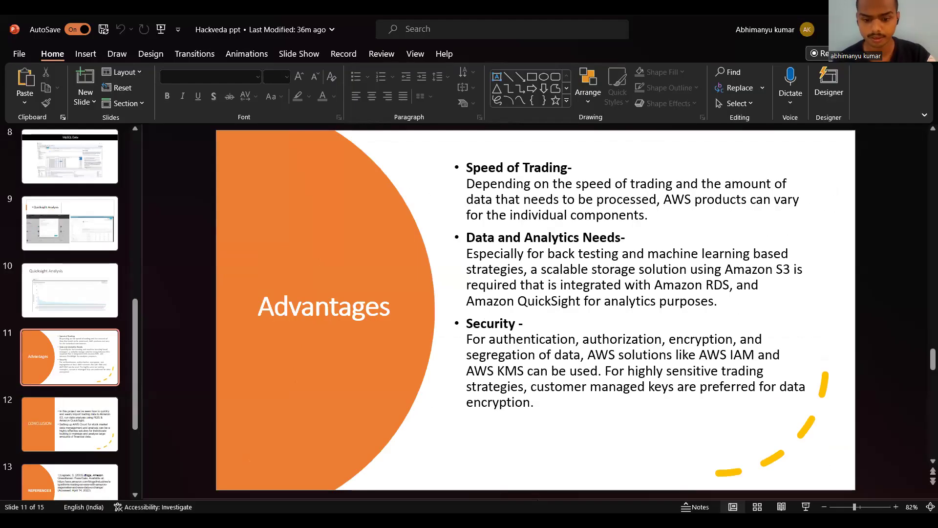
Switch to the browser and review the object overview of StockDataBANKBARODA_1.csv in the bankofbaroda S3 bucket, returning to the bucket.
key("alt+Tab")
left_click(73, 23)
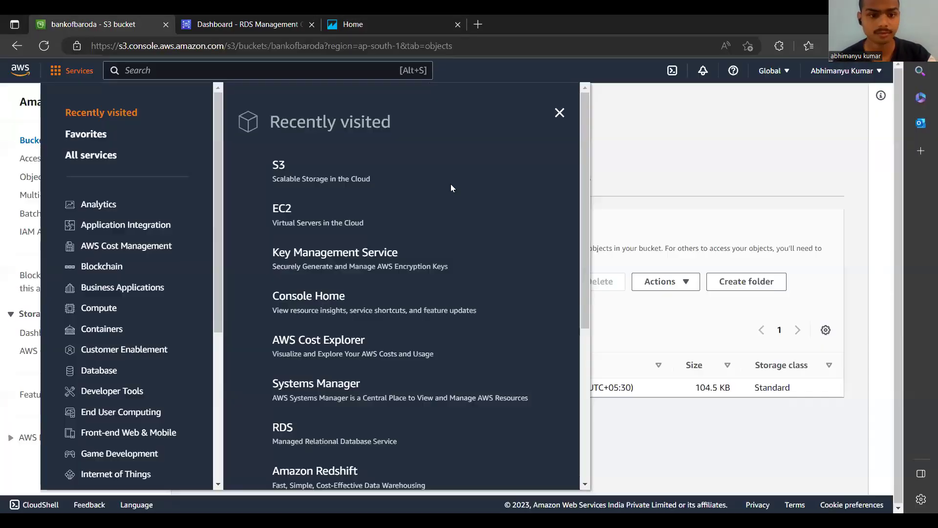
left_click(559, 112)
left_click(345, 390)
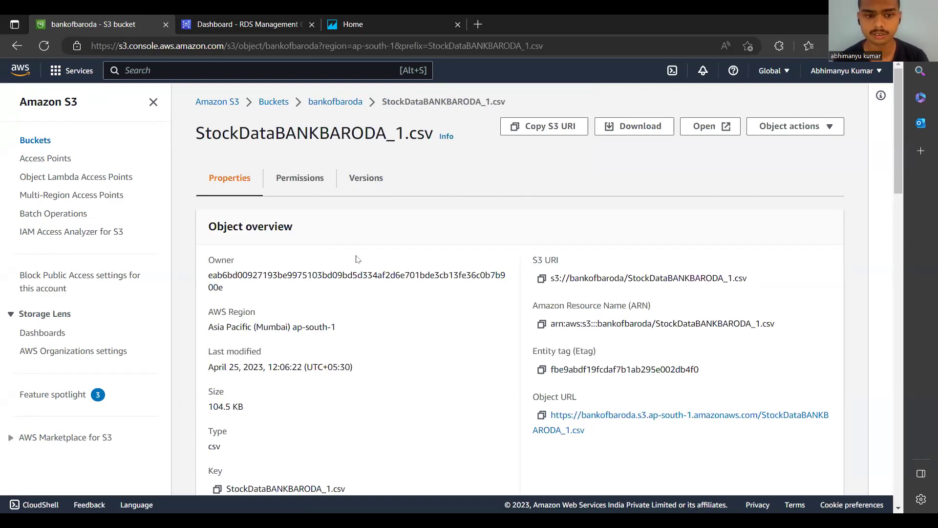
scroll(356, 258, "down", 4)
scroll(356, 260, "up", 4)
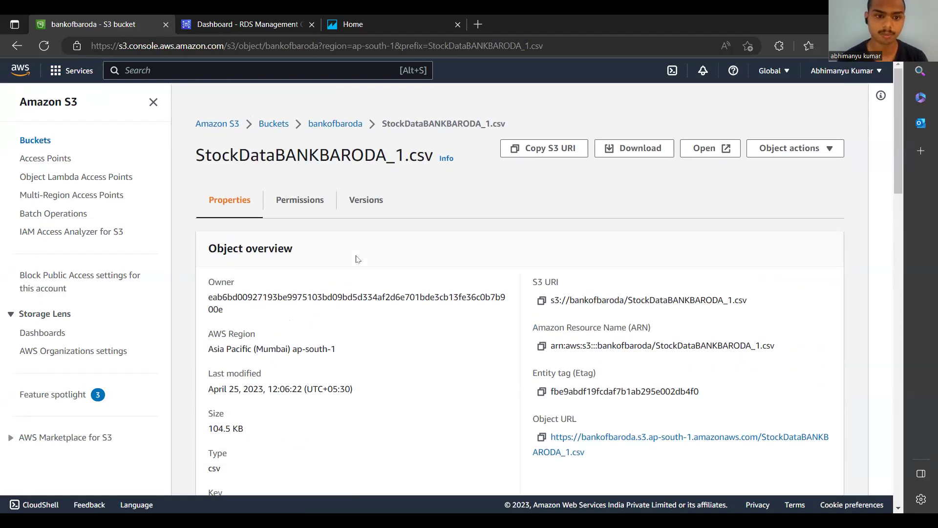
left_click(352, 103)
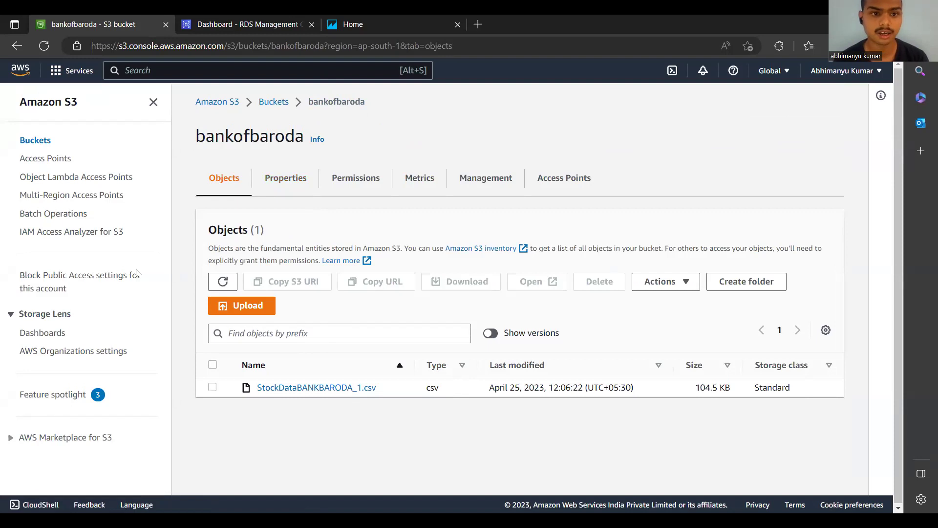
Open the stock-analysis database instance in Amazon RDS and review its connectivity and security details.
left_click(193, 16)
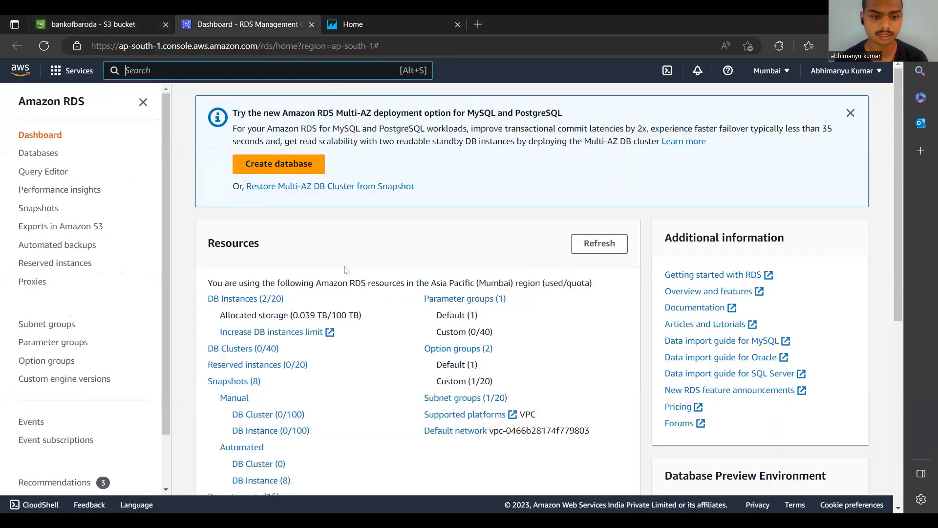
left_click(270, 300)
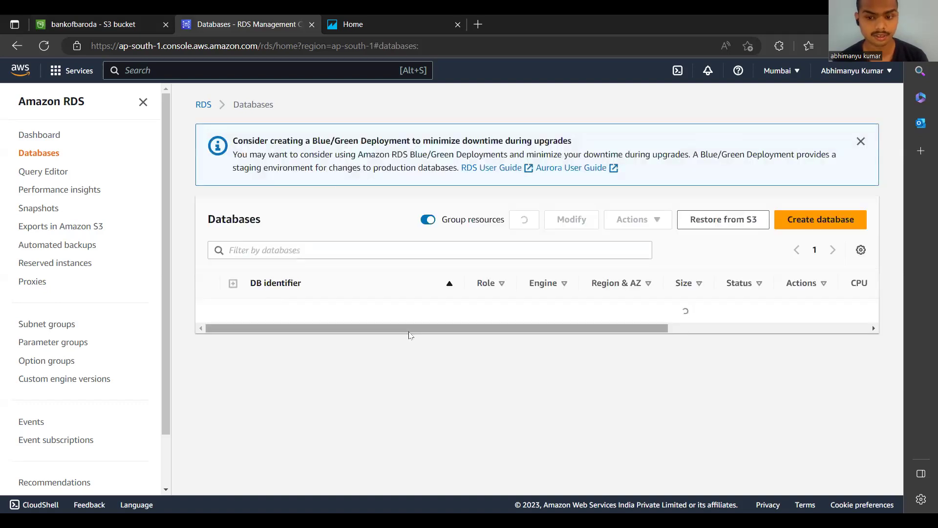
left_click(296, 337)
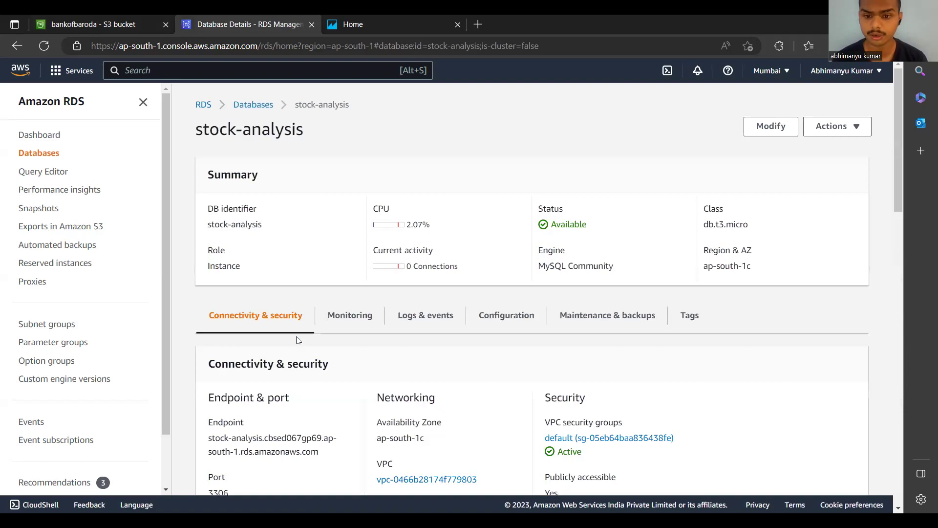
scroll(370, 266, "down", 4)
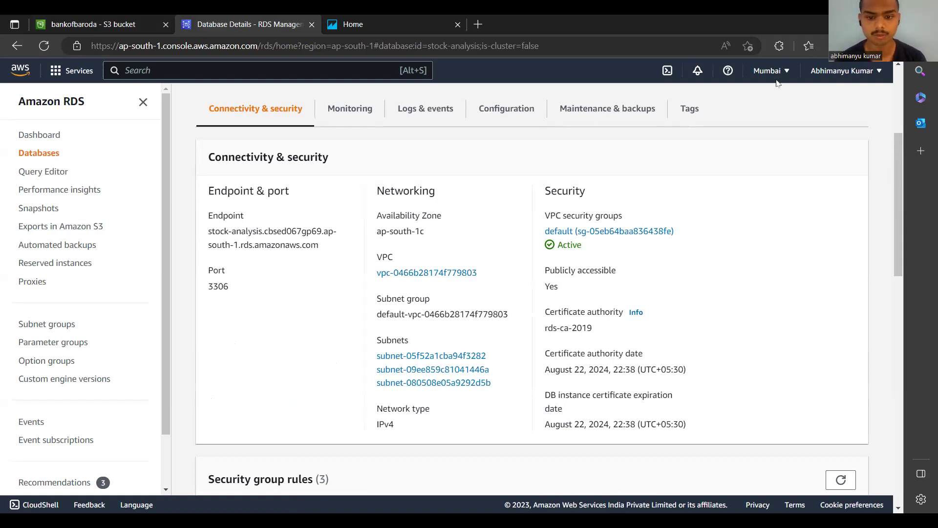
Switch to MySQL Workbench, connect with the database password, and examine the StockDataBANKBARODA_1 query rows in a maximized window.
key("alt+Tab")
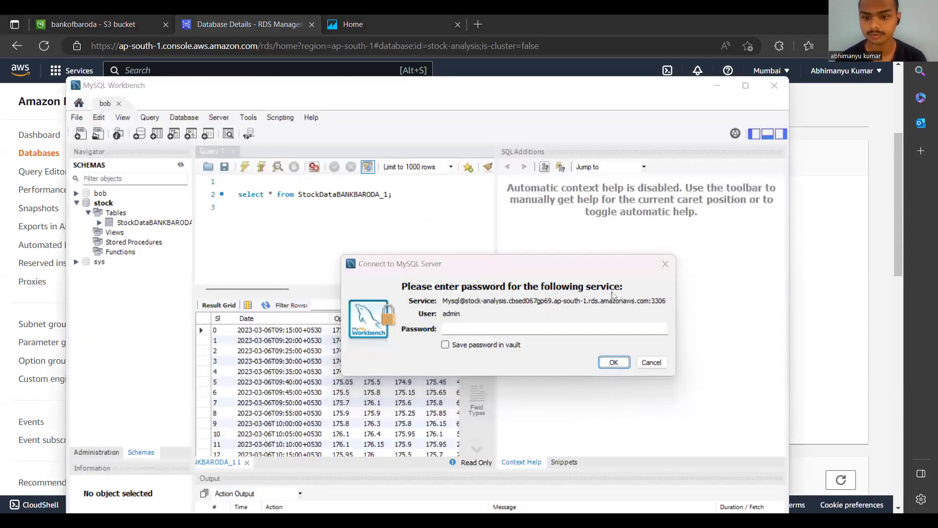
left_click(609, 327)
type("****")
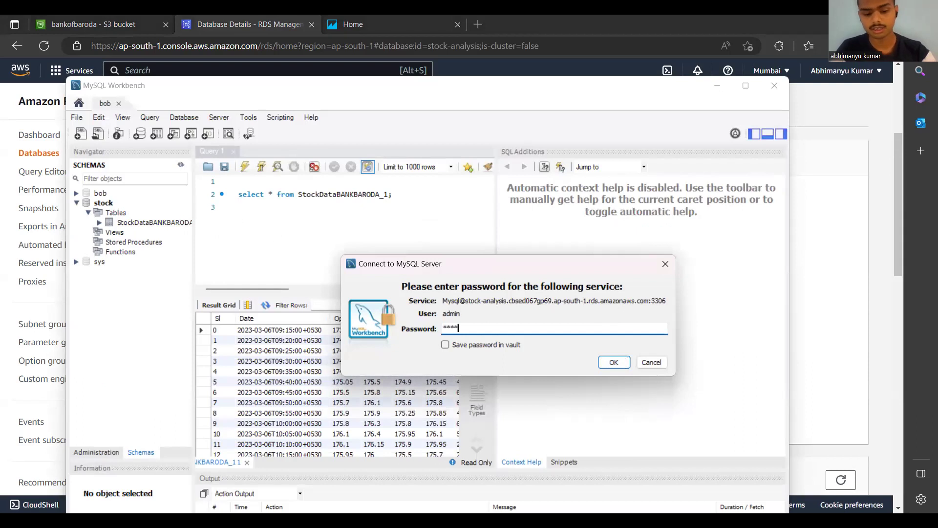
type("*****")
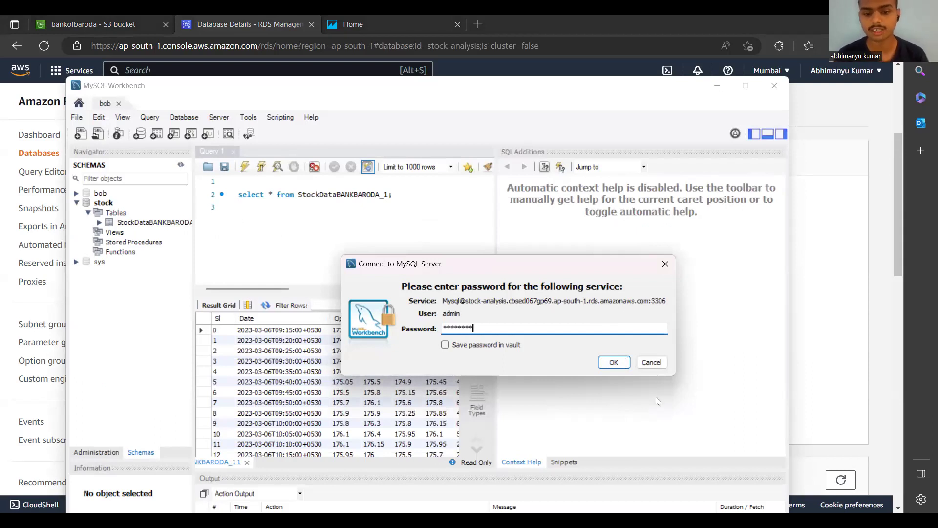
left_click(611, 363)
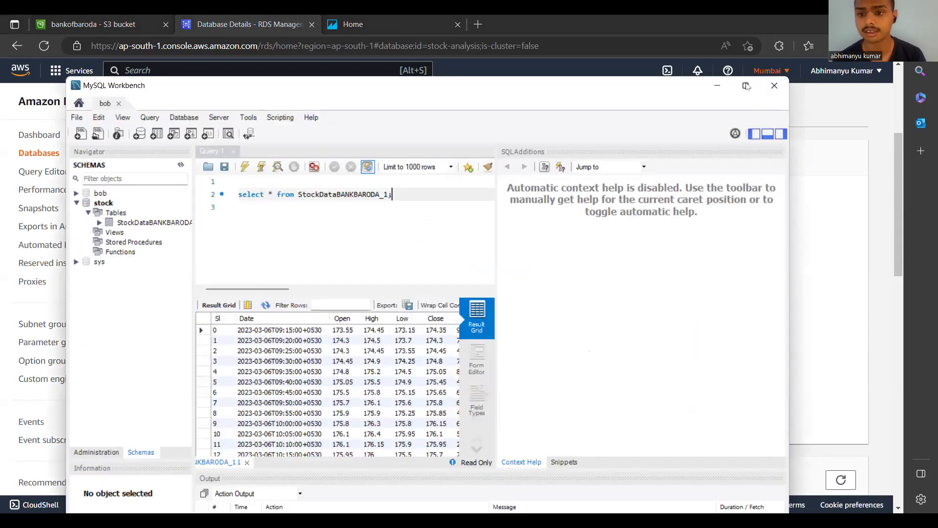
left_click(747, 87)
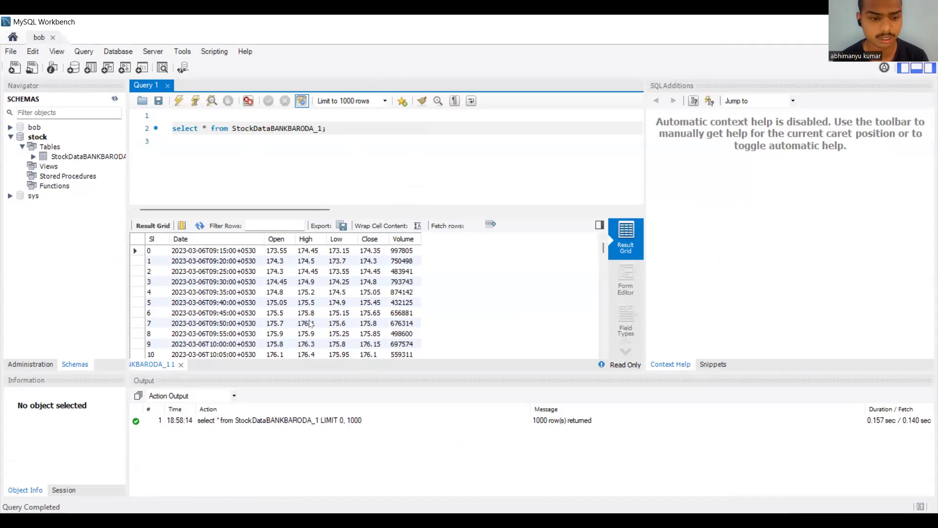
scroll(309, 323, "down", 1)
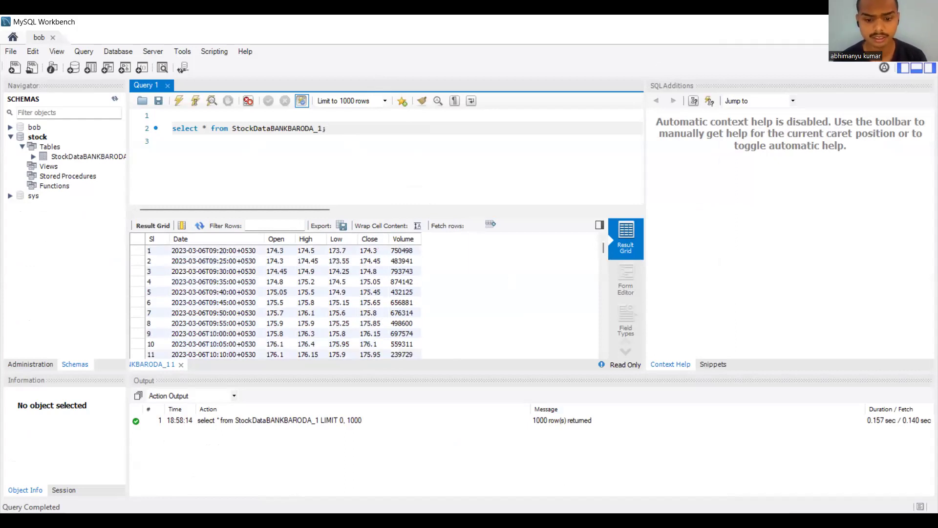
Switch back to the browser, close the S3 bucket page and open the StockDataBANKBARODA_1 analysis in QuickSight.
key("alt+Tab")
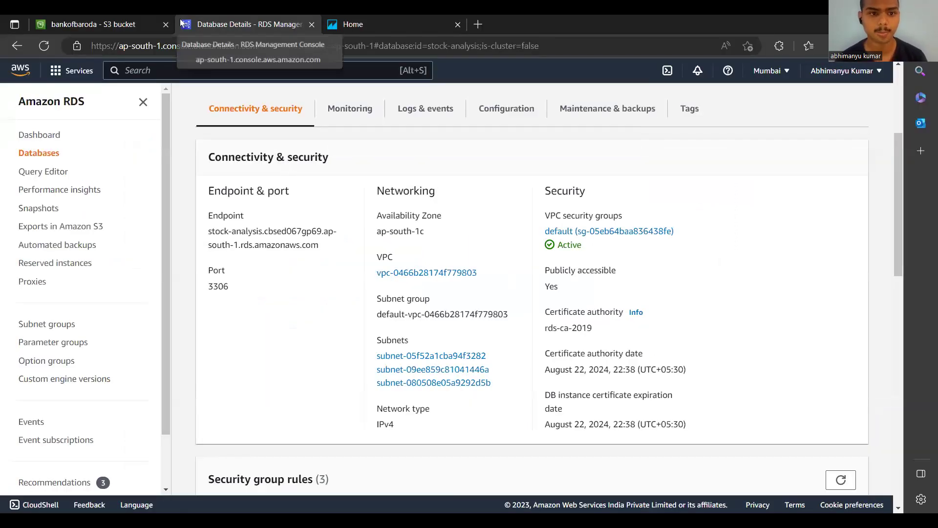
left_click(165, 24)
left_click(196, 24)
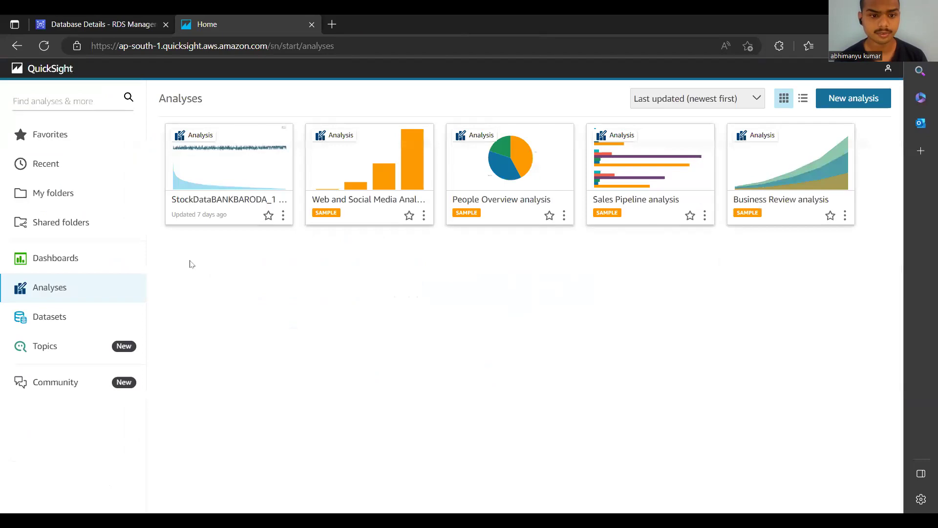
left_click(210, 182)
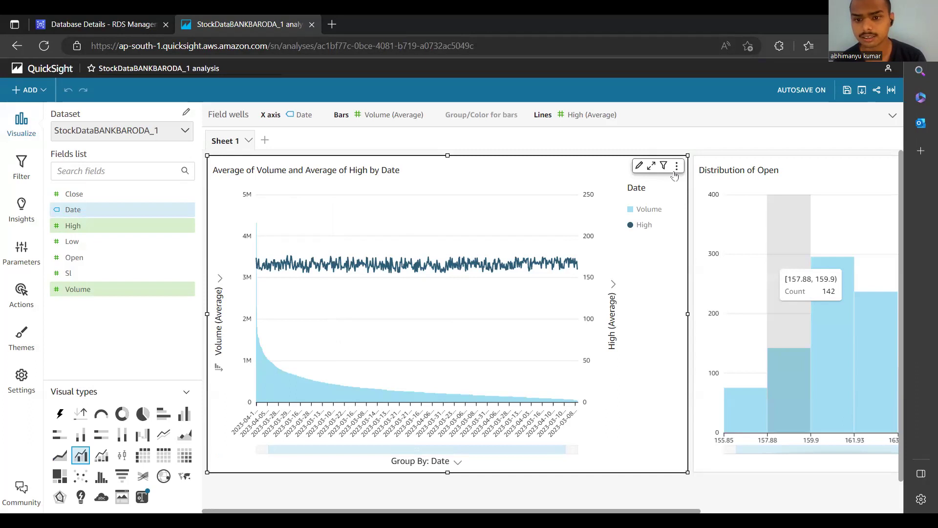
Change the Average of Volume and Average of High by Date visual to a vertical bar chart.
left_click(96, 227)
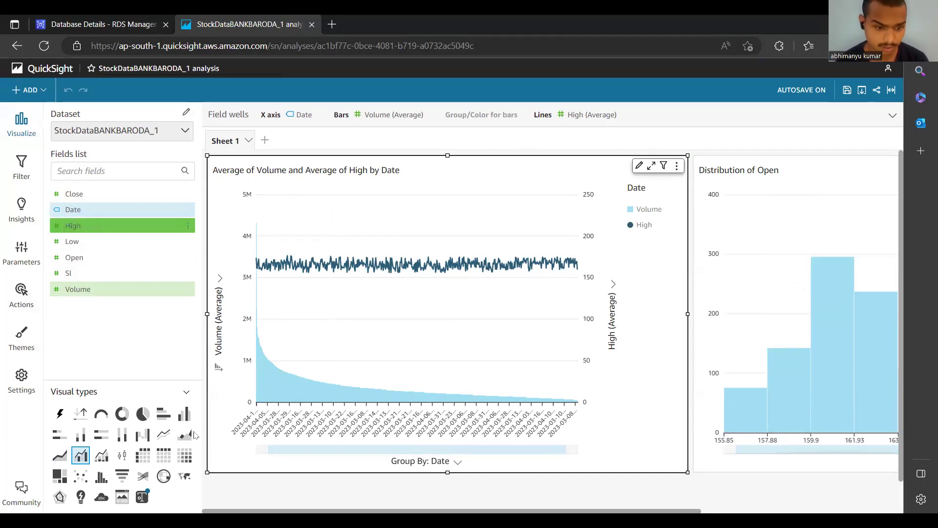
left_click(163, 437)
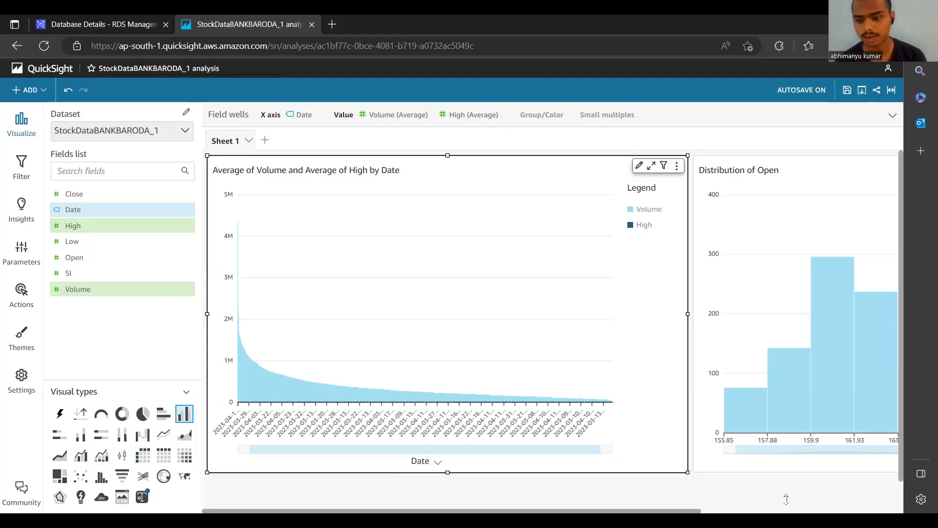
Switch back to PowerPoint and start the slideshow from the Advantages slide.
key("alt+Tab")
left_click(806, 507)
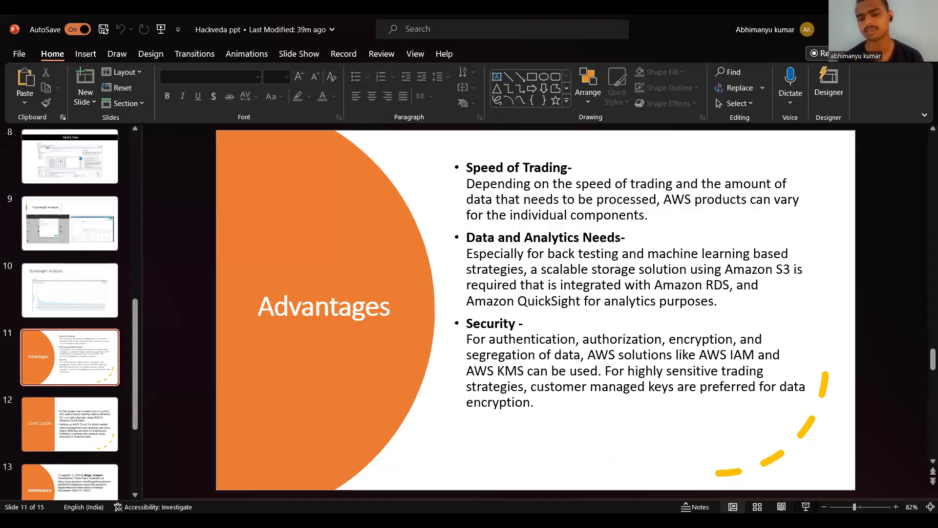
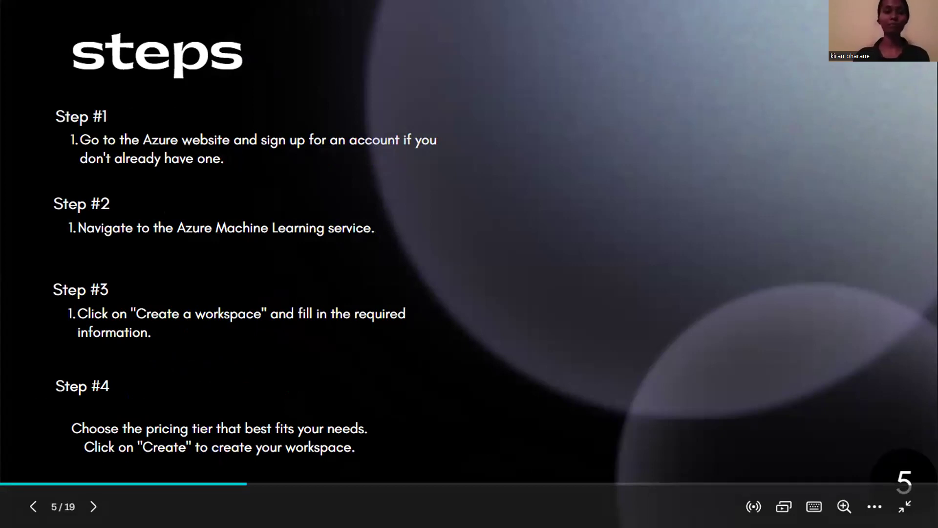
Advance the Canva presentation from the steps page through workspace creation to page 16 and leave full-screen view.
key("Right")
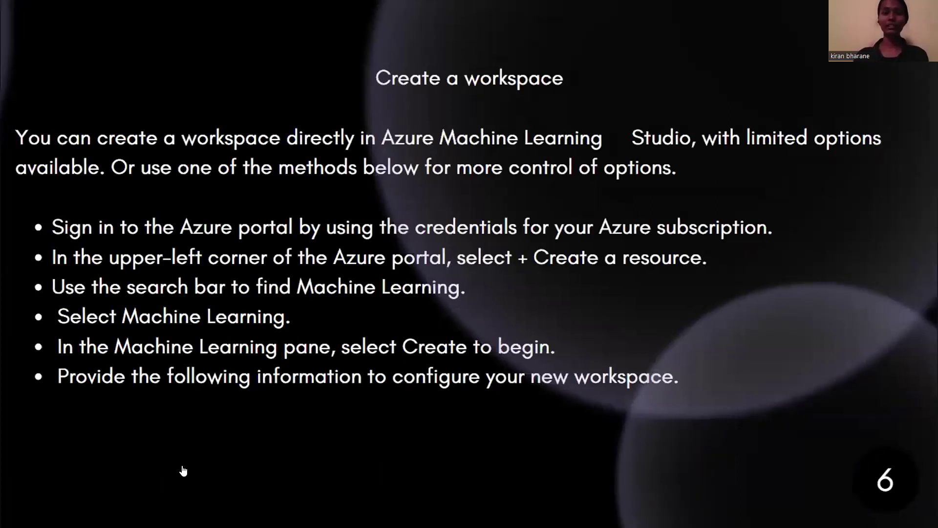
left_click(188, 468)
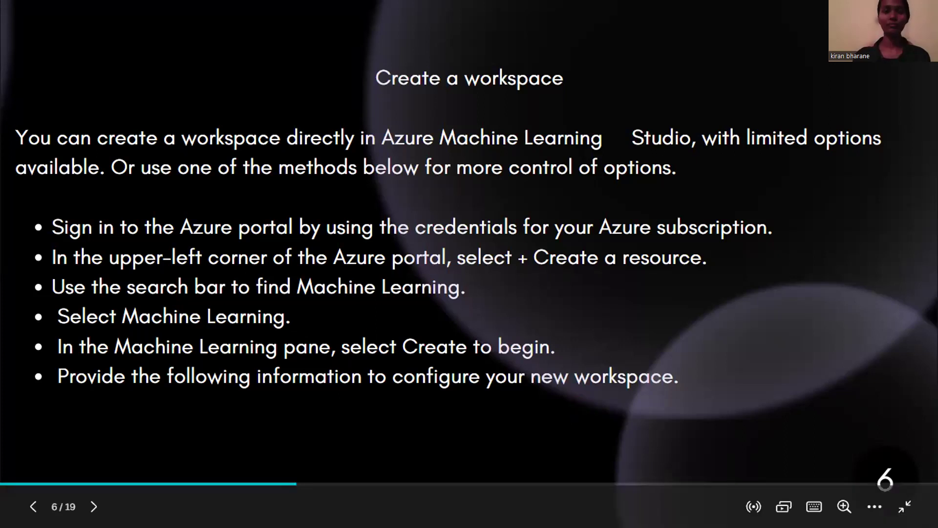
key("Right")
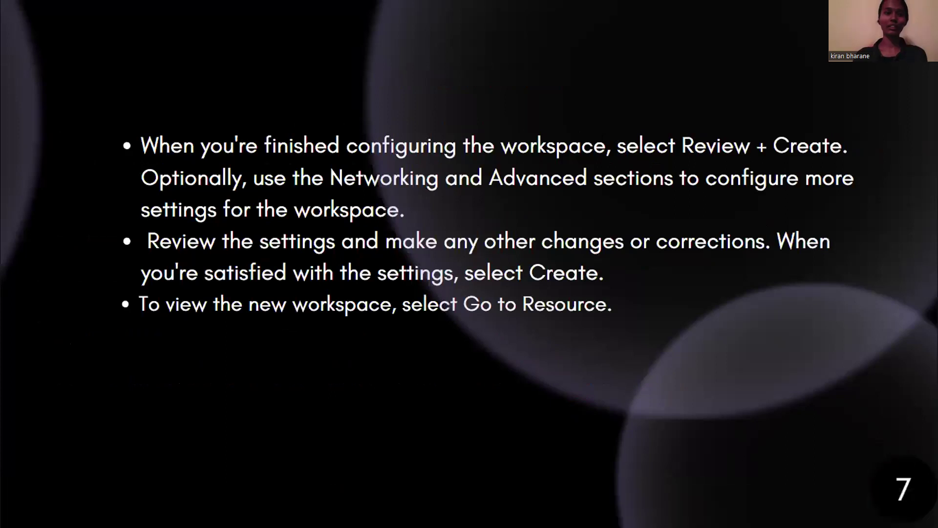
key("Right")
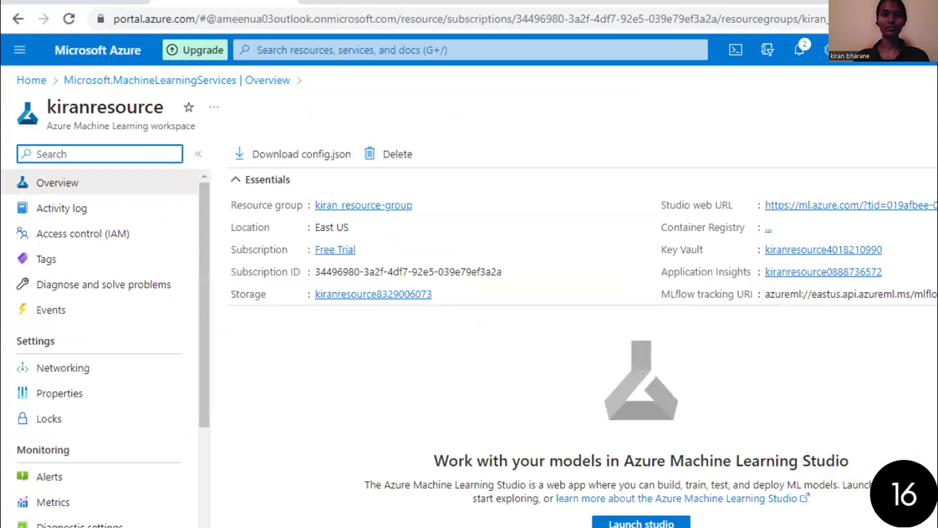
key("Escape")
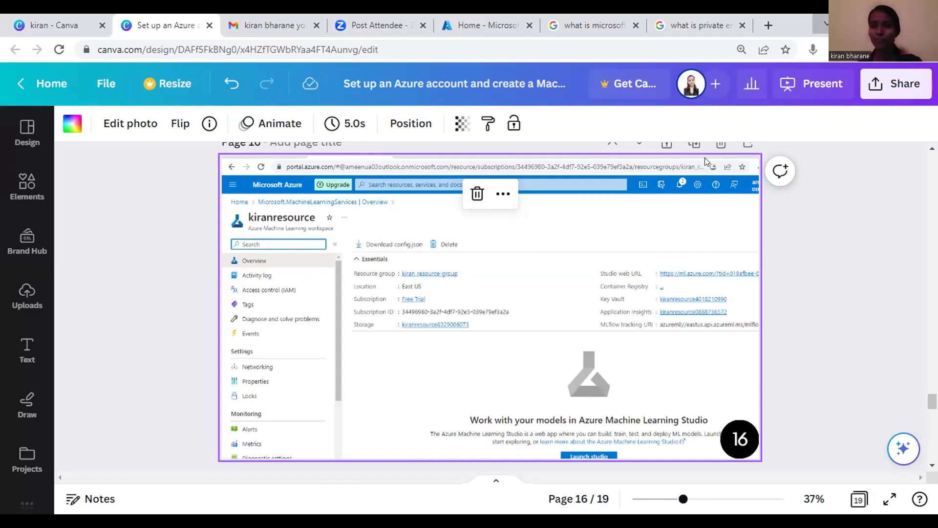
Switch to the open Microsoft Azure portal page and start creating a resource.
key("ctrl+shift+a")
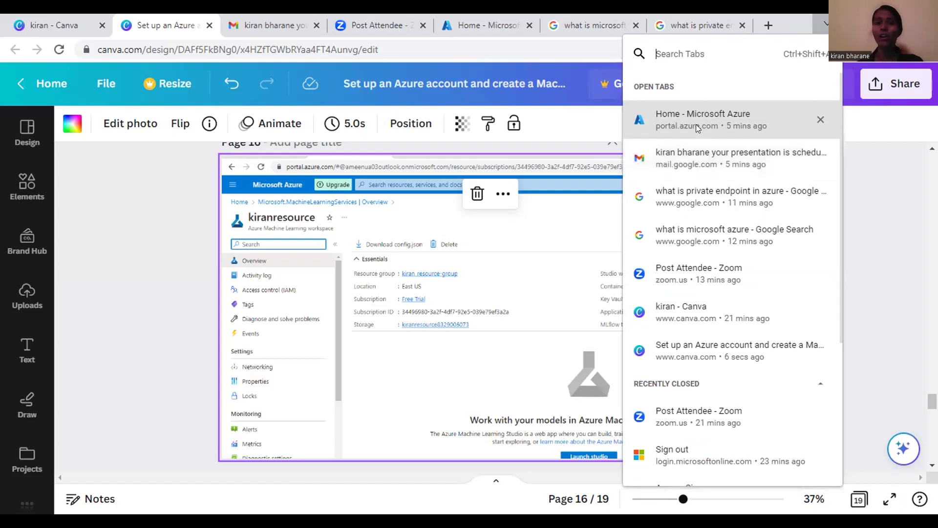
key("Return")
left_click(144, 153)
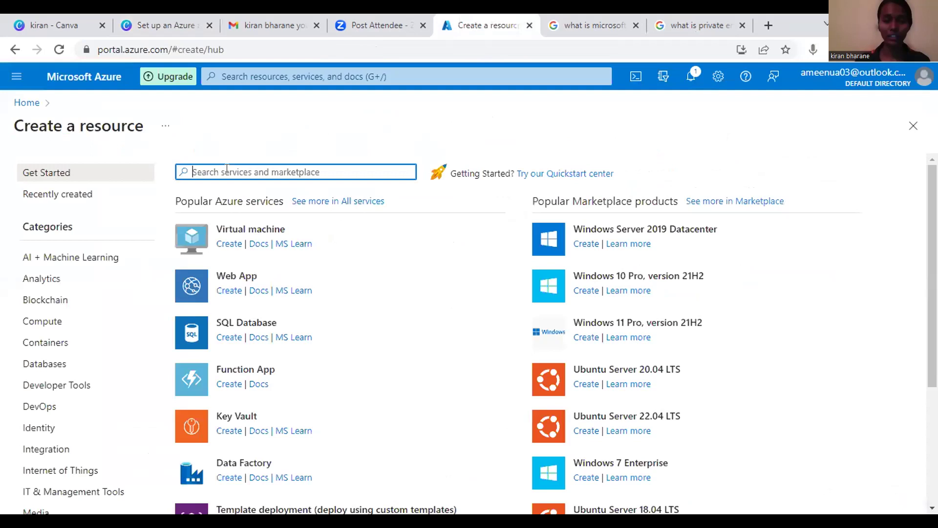
Search the marketplace for "machinel learning", choose the Azure Machine Learning suggestion, and open Microsoft's Azure Machine Learning offer.
type("machinel learning")
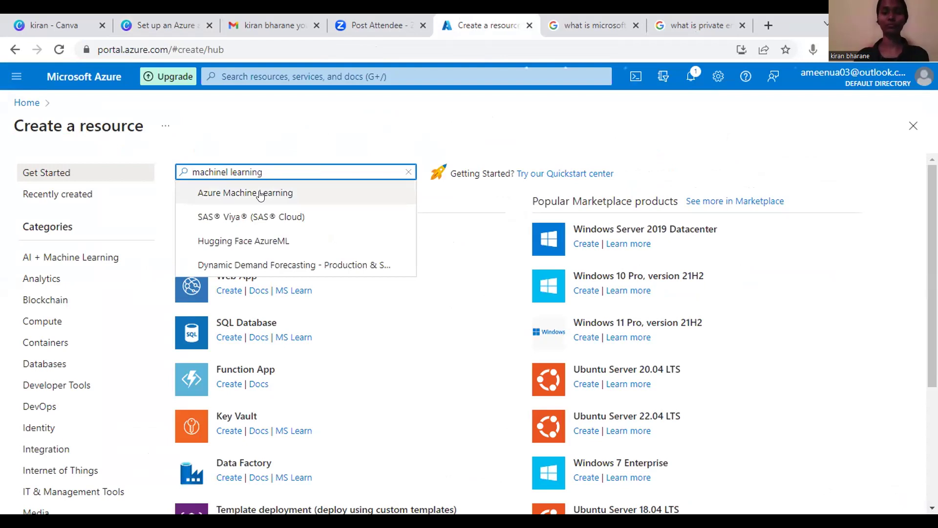
left_click(261, 194)
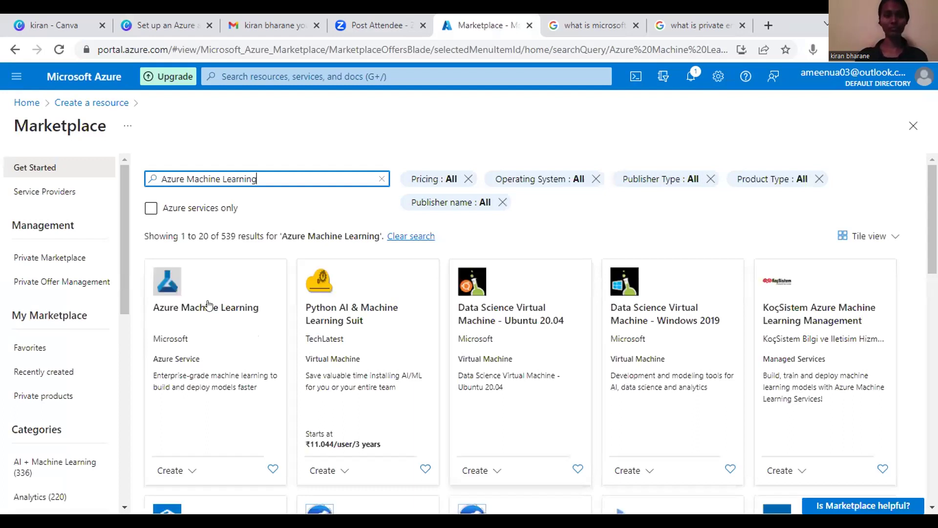
left_click(172, 308)
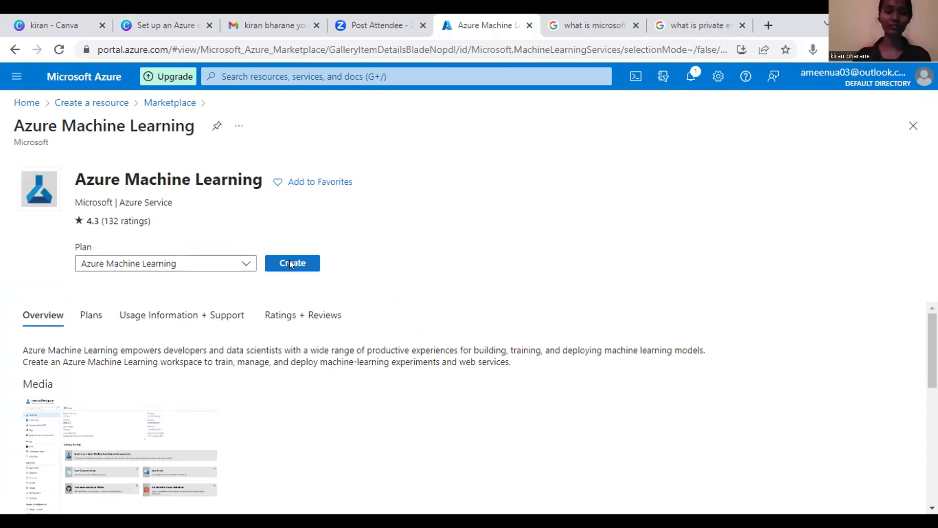
Start creating an Azure Machine Learning workspace and assign it to the existing resource group named after its owner.
left_click(290, 264)
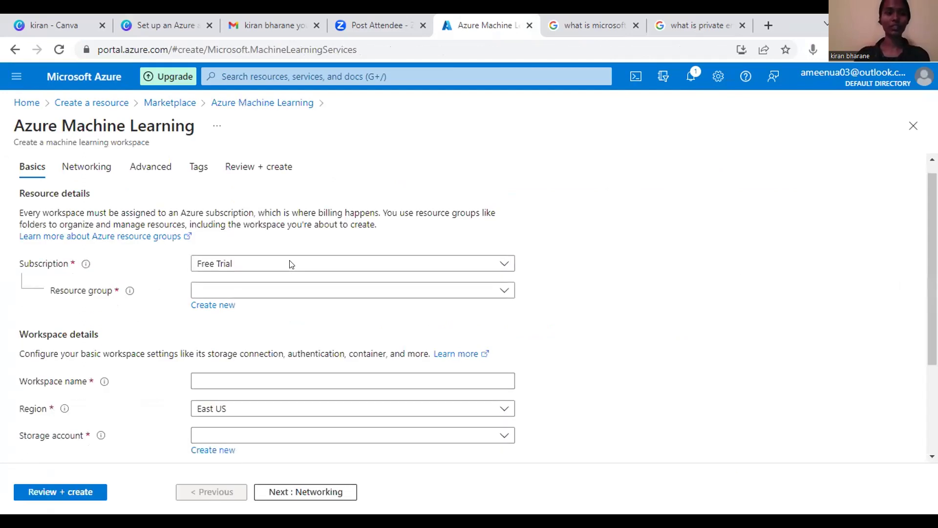
scroll(290, 264, "down", 1)
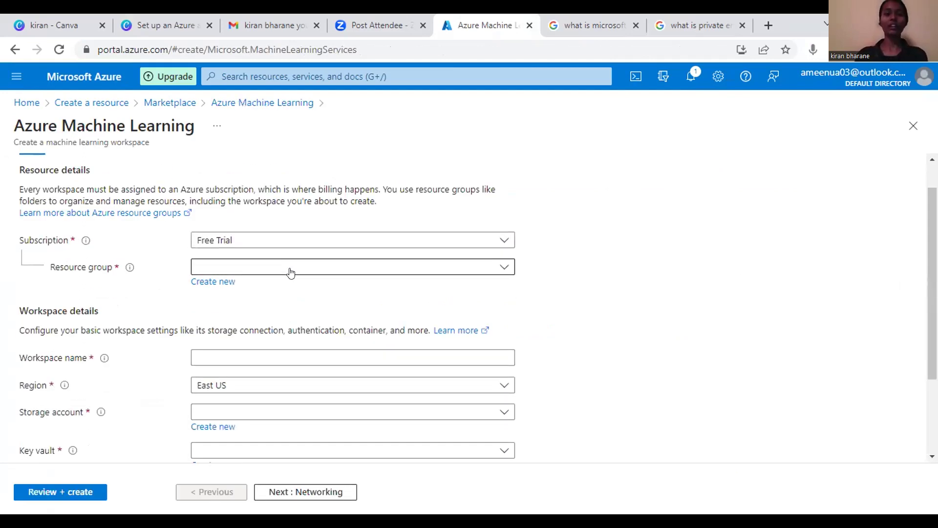
left_click(289, 270)
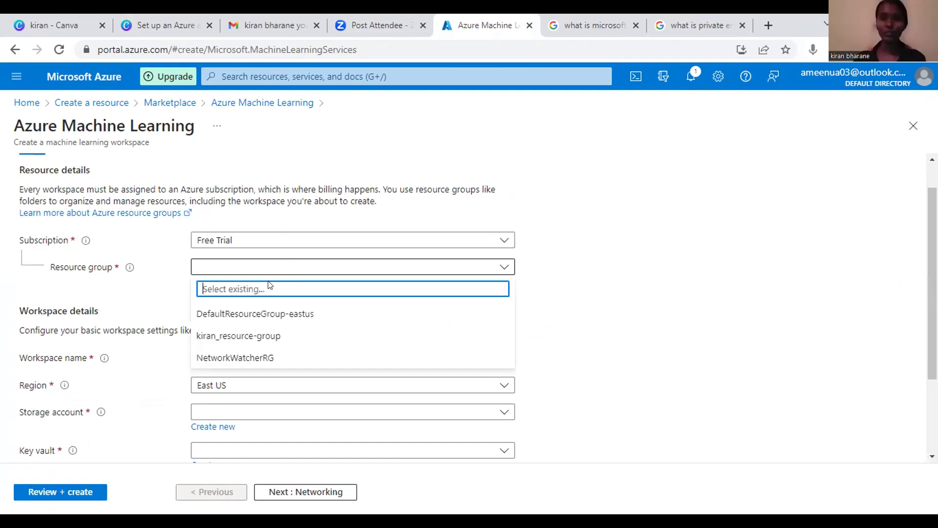
left_click(230, 335)
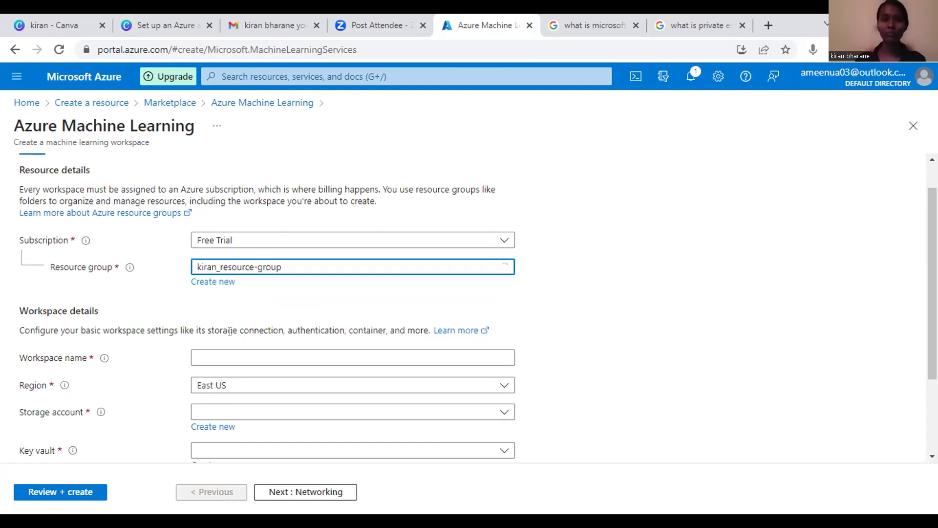
Name the workspace hackvedaworkspace, then review the configuration and create the workspace.
scroll(237, 272, "down", 2)
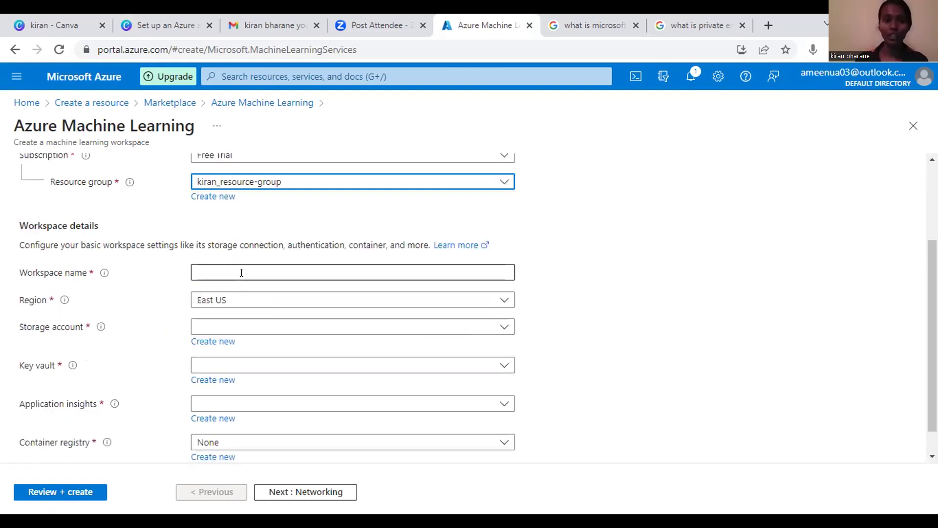
left_click(242, 273)
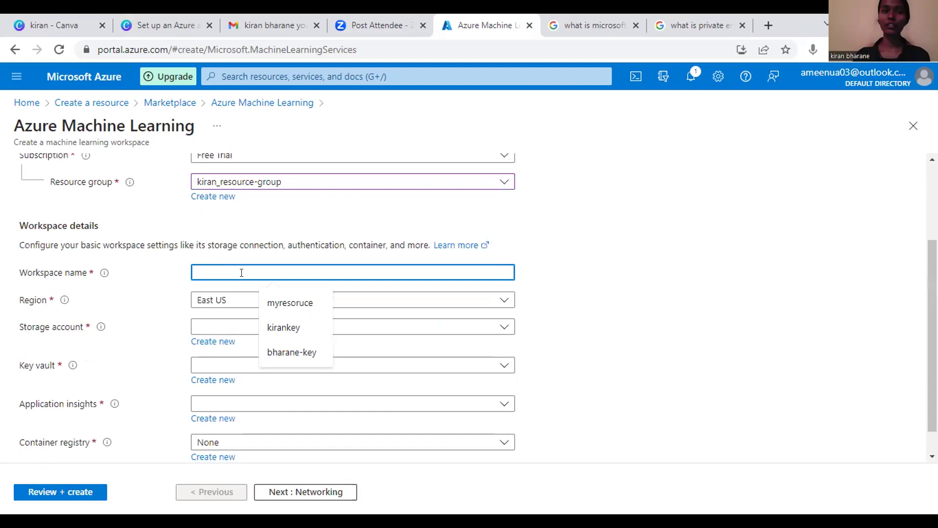
type("ha")
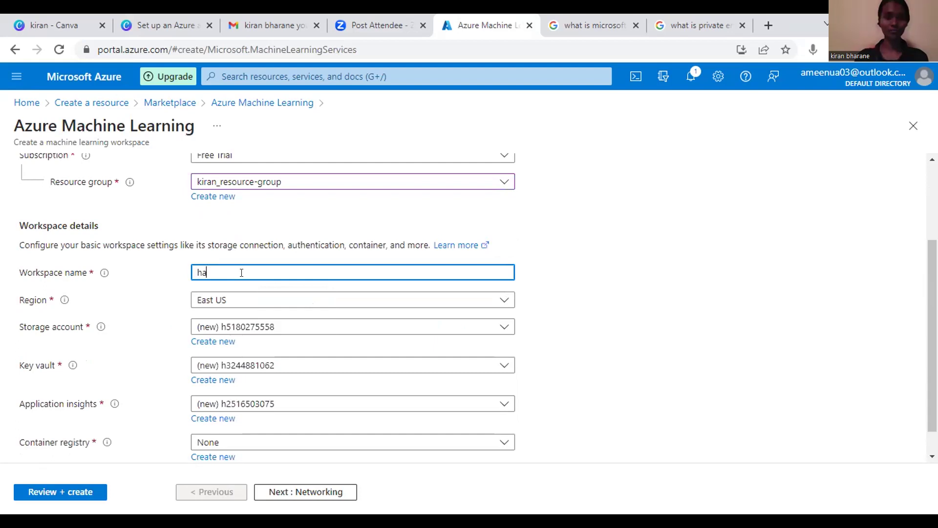
type("ckveda")
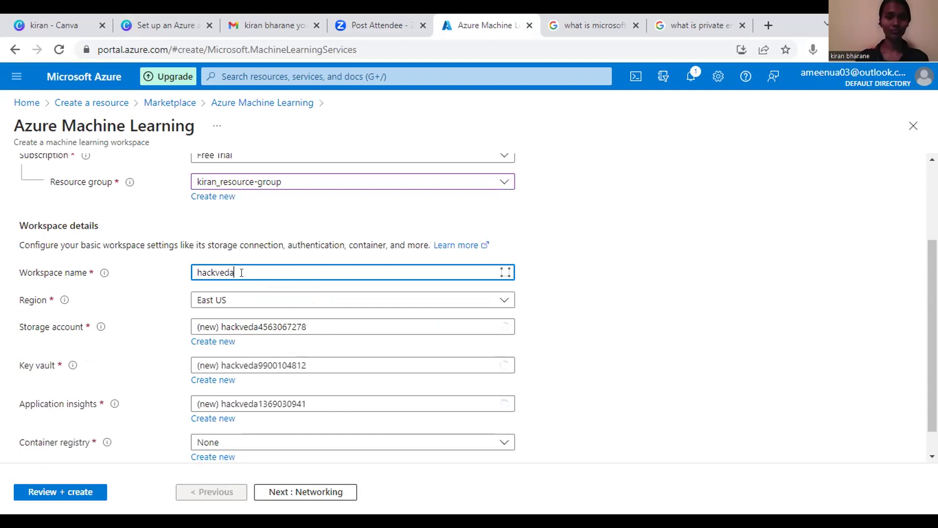
type("workspace")
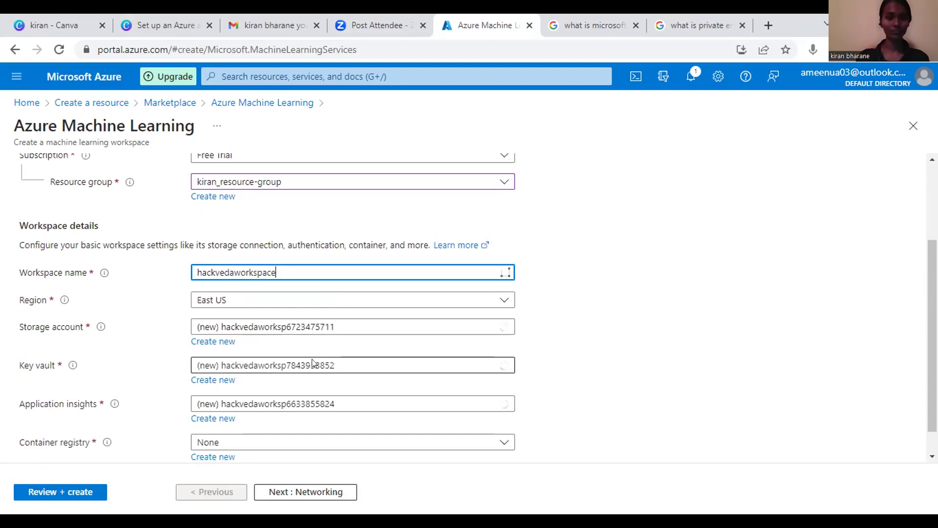
scroll(281, 284, "down", 1)
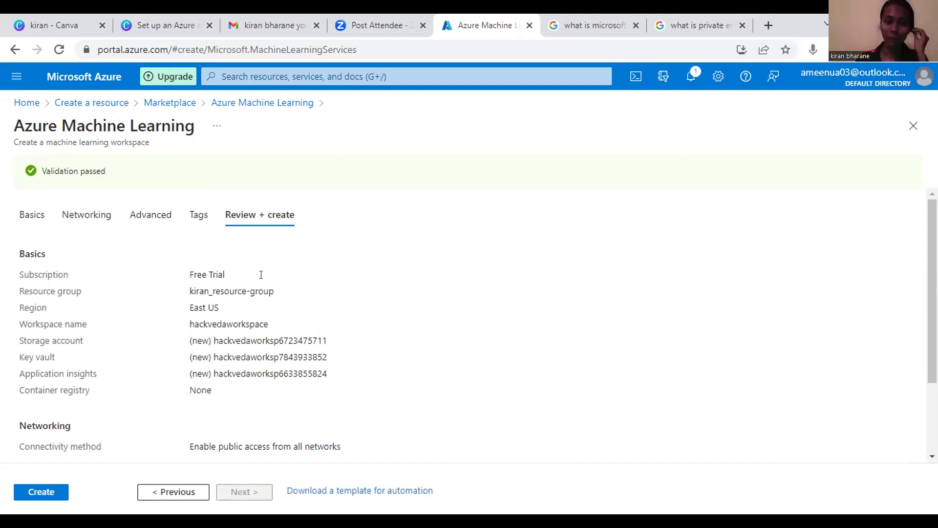
left_click(44, 491)
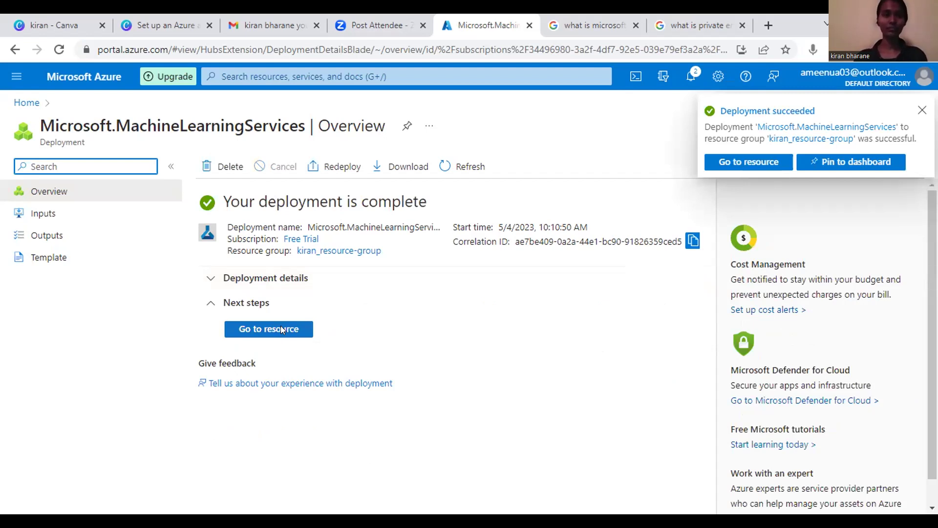
Open the deployed hackvedaworkspace resource and launch Azure Machine Learning Studio from its overview.
left_click(282, 330)
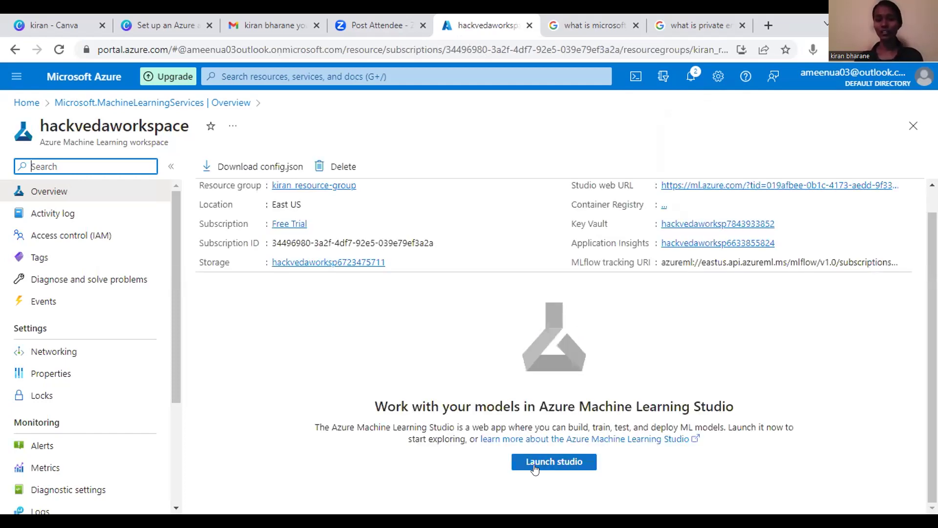
left_click(536, 463)
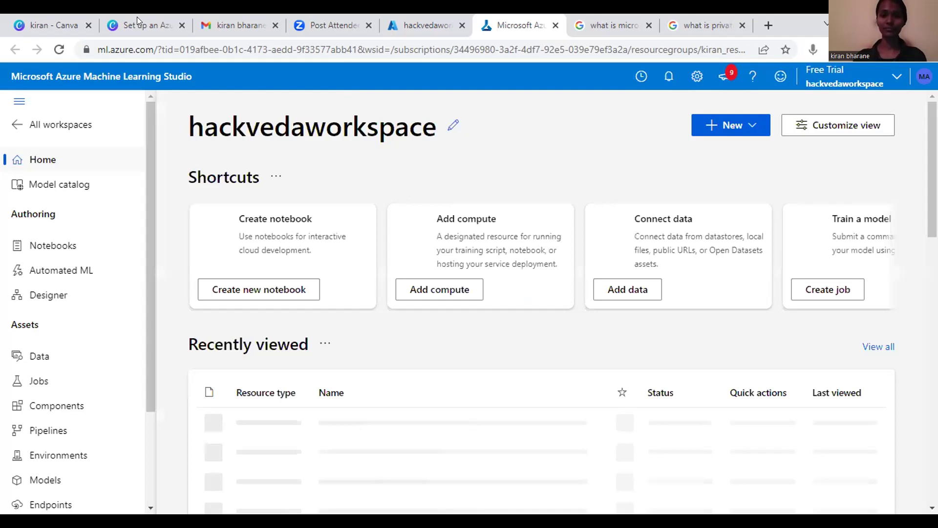
Switch back to the Canva Azure setup presentation, present it full screen from page 16, and advance to page 17.
left_click(137, 22)
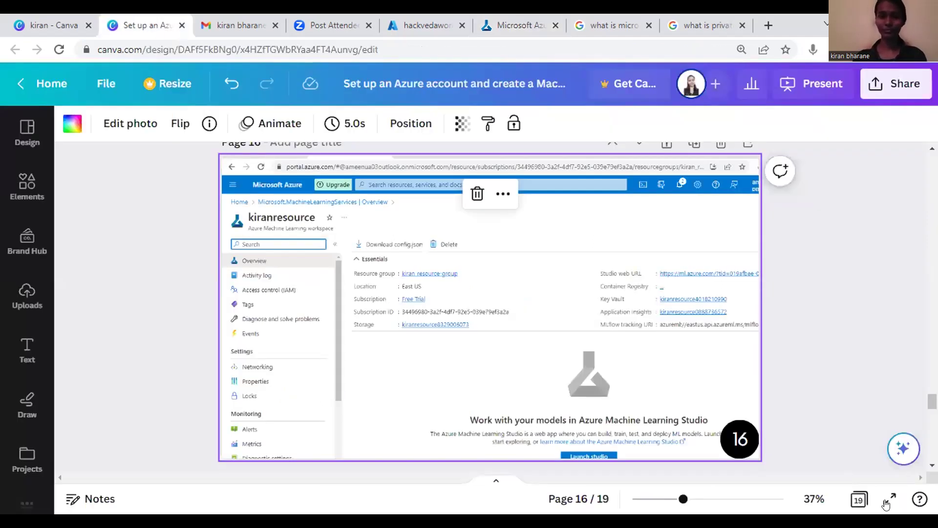
key("ctrl+alt+p")
left_click(636, 405)
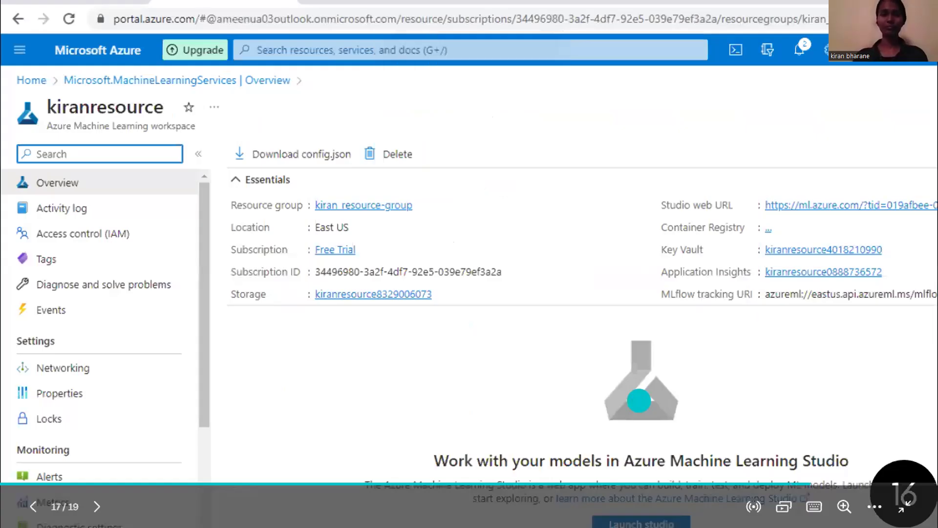